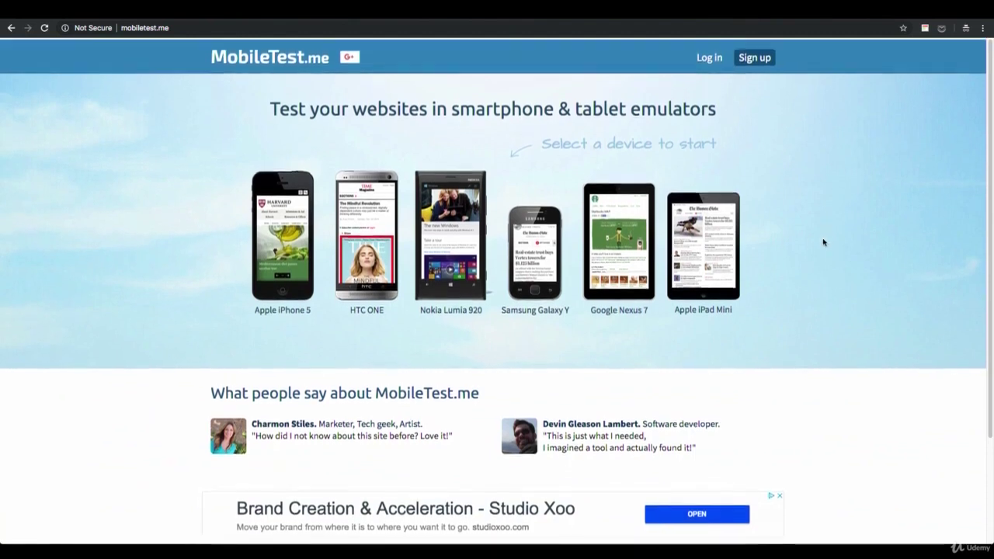
# Open the HTC ONE emulator on MobileTest.me and look over its suggested websites
pyautogui.scroll(-1, 824, 242)
pyautogui.scroll(1, 823, 242)
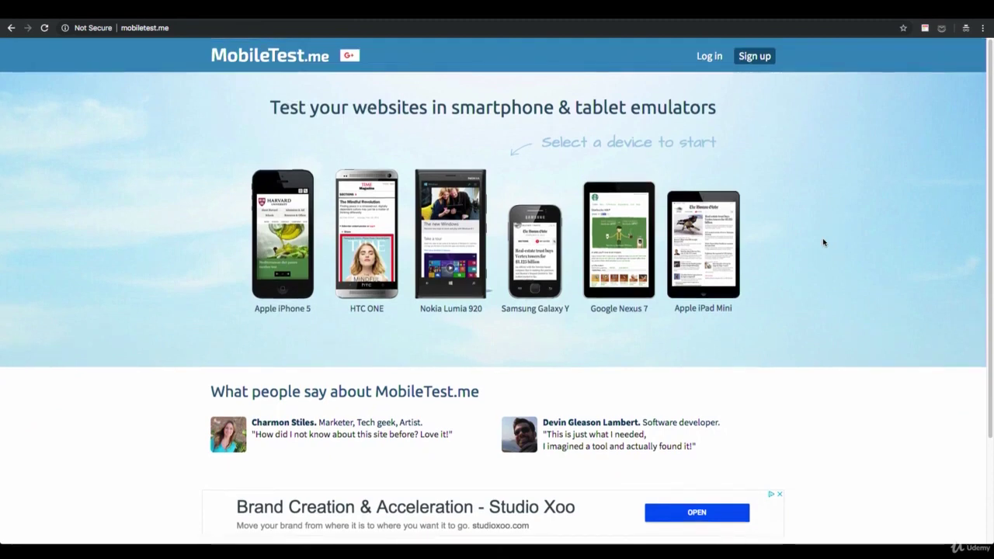
pyautogui.click(356, 241)
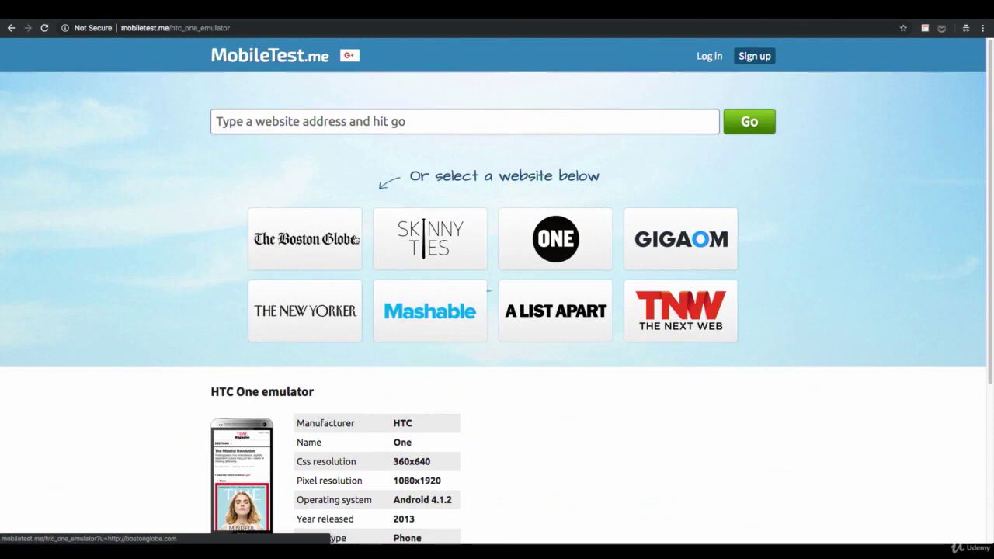
pyautogui.scroll(-1, 663, 397)
pyautogui.scroll(1, 663, 398)
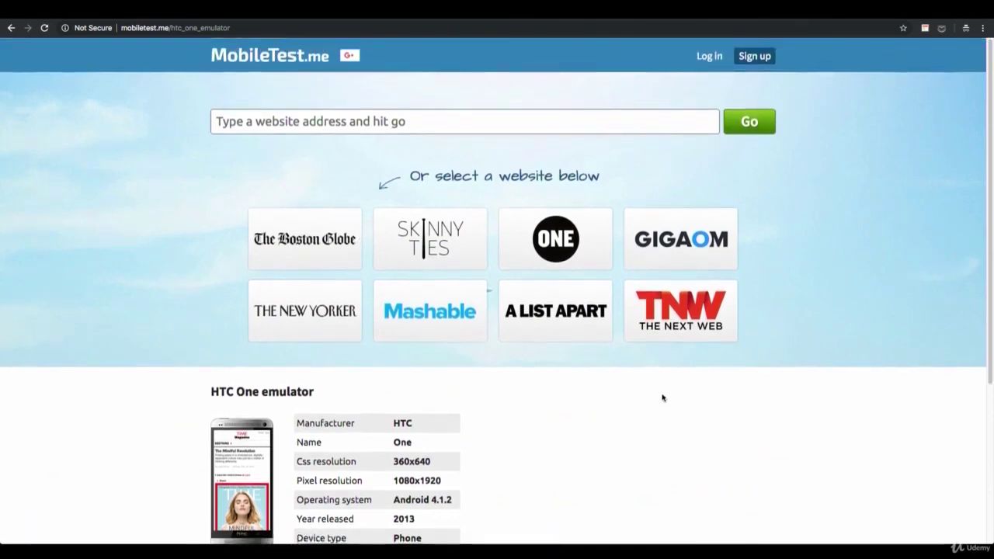
# Load The New Yorker in the HTC ONE emulator and look through its mobile homepage
pyautogui.click(303, 313)
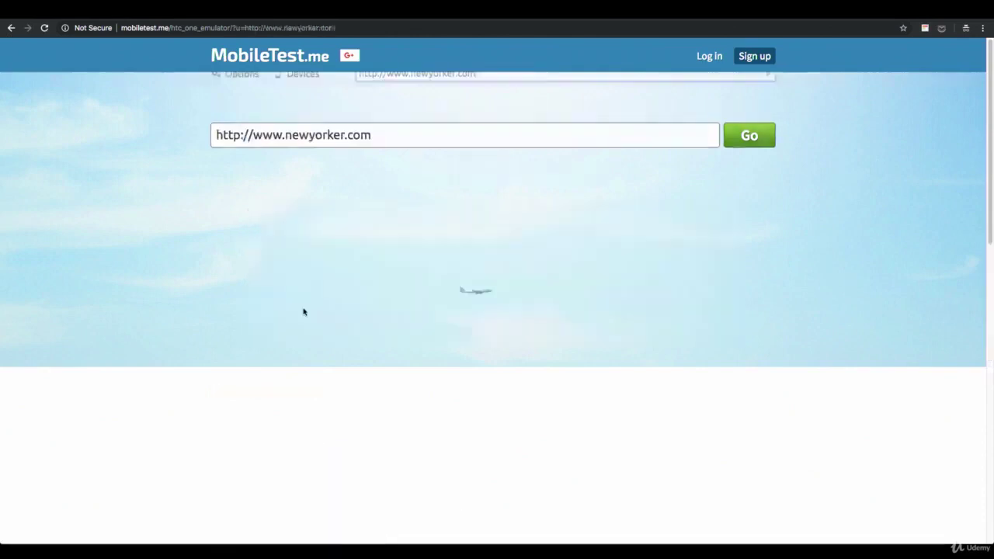
pyautogui.scroll(-15, 553, 393)
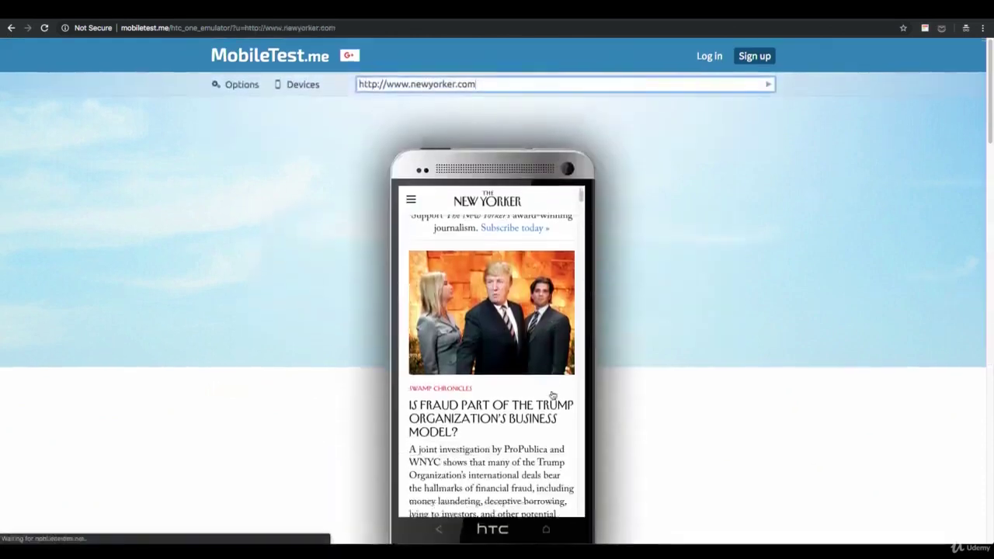
pyautogui.scroll(15, 552, 391)
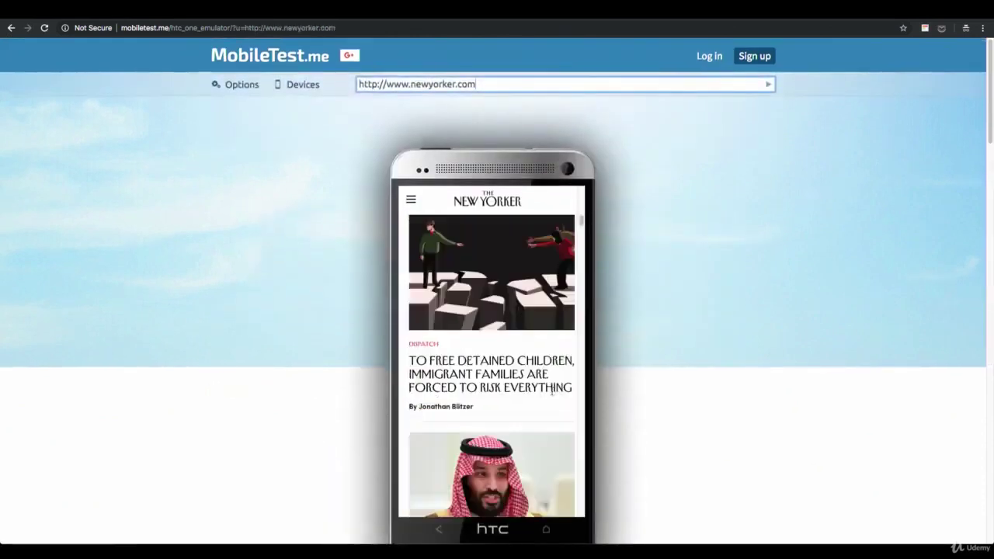
# Load adventureppc.com in the HTC ONE emulator and review its mobile homepage
pyautogui.tripleClick(482, 83)
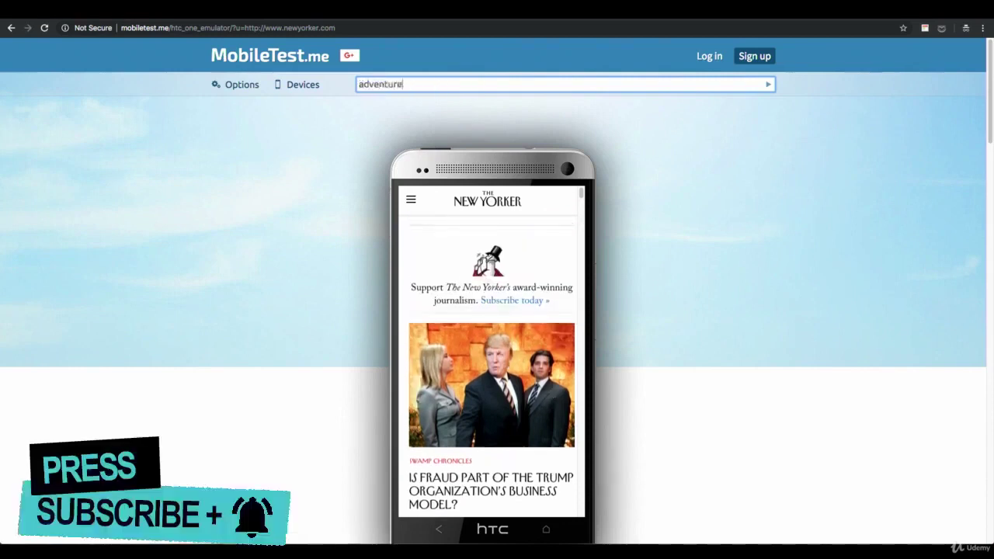
pyautogui.press('Return')
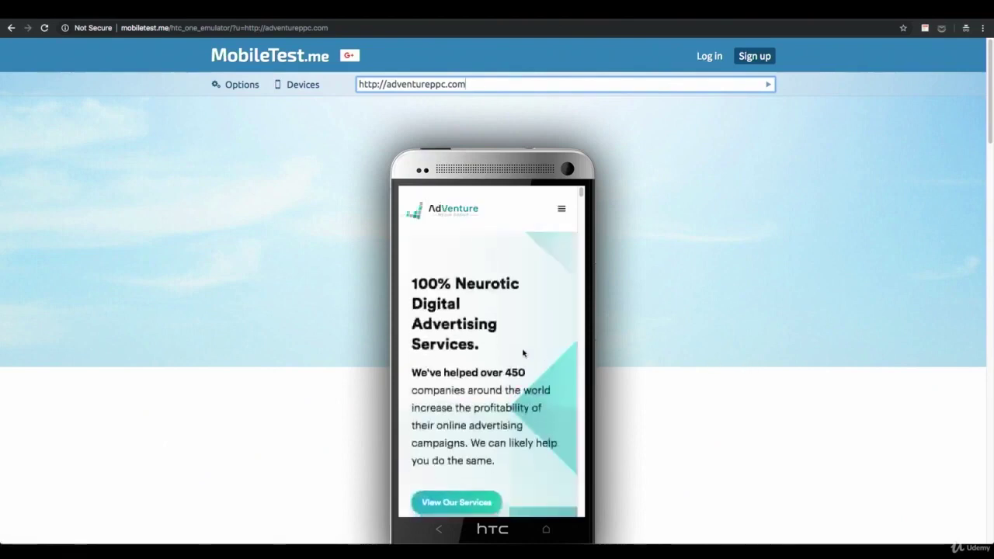
pyautogui.scroll(-15, 523, 354)
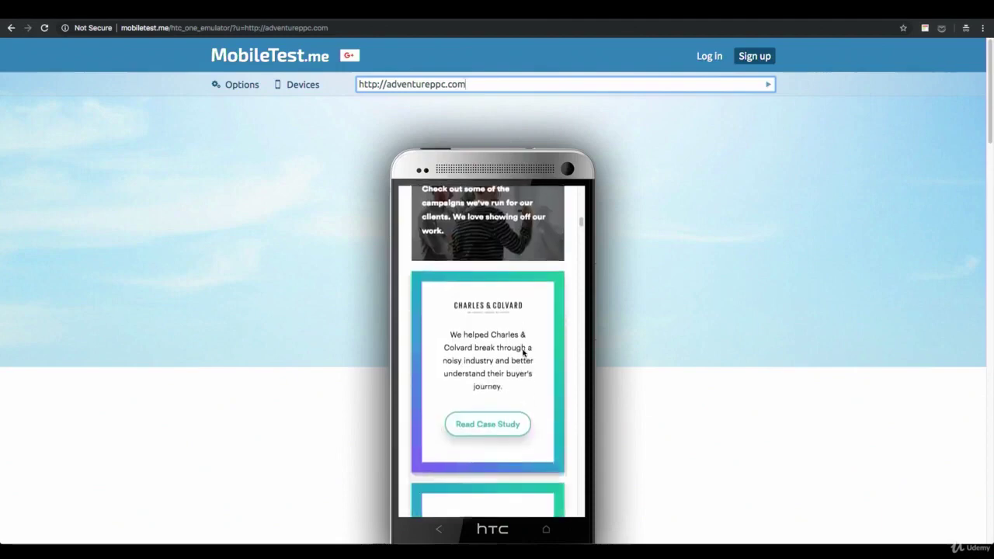
pyautogui.scroll(-15, 523, 352)
pyautogui.scroll(15, 523, 351)
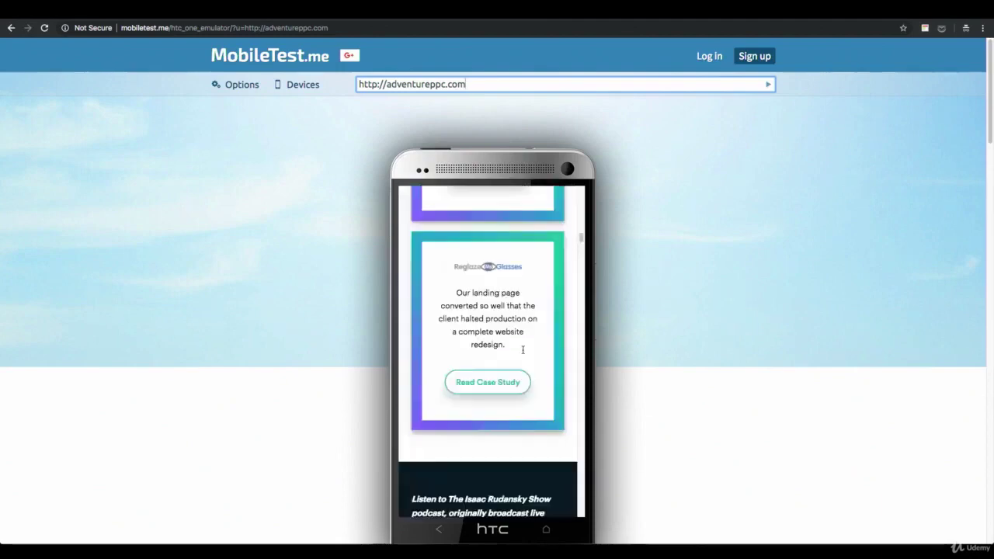
pyautogui.scroll(8, 523, 349)
# Set the emulated HTC ONE to Landscape orientation and review the adventureppc.com homepage layout
pyautogui.click(244, 87)
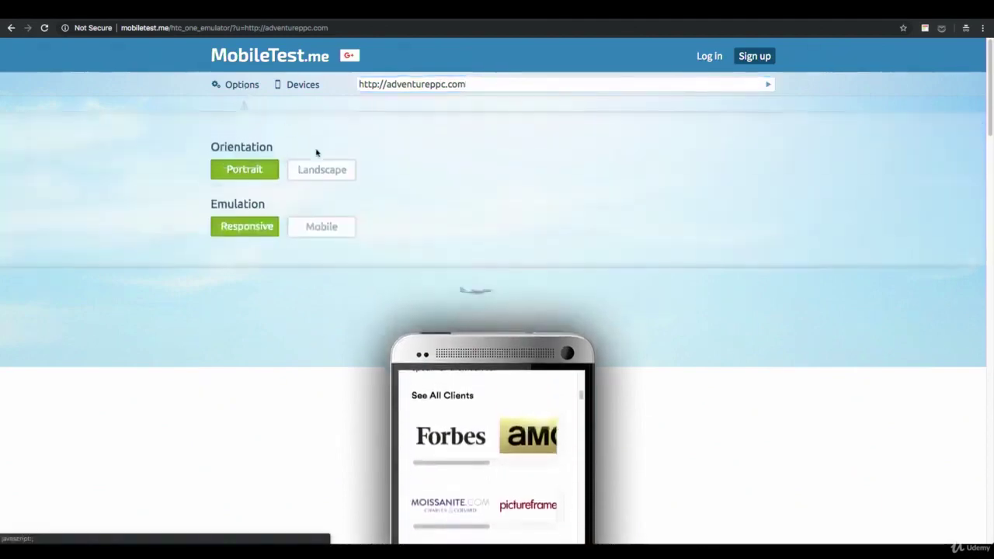
pyautogui.click(320, 171)
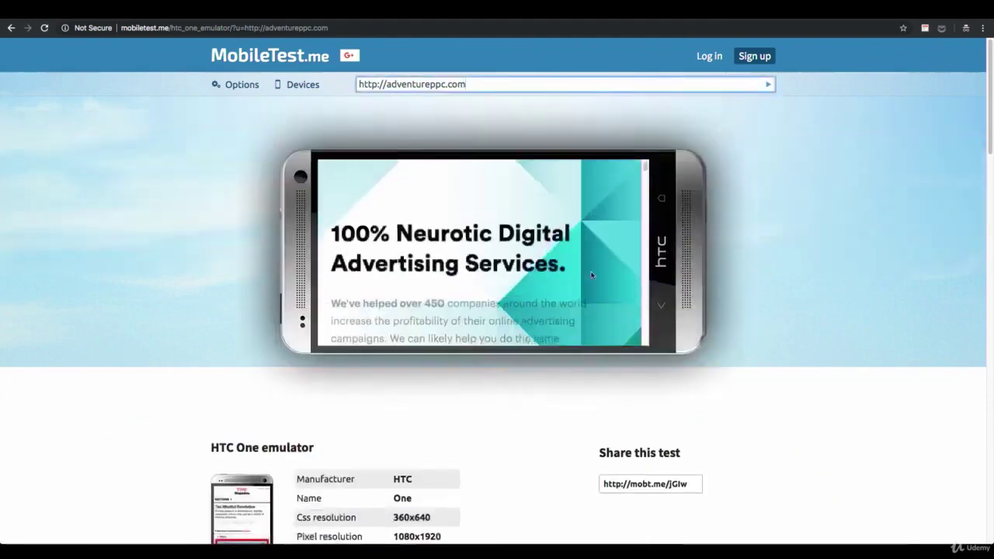
pyautogui.scroll(-5, 591, 274)
pyautogui.scroll(-10, 591, 275)
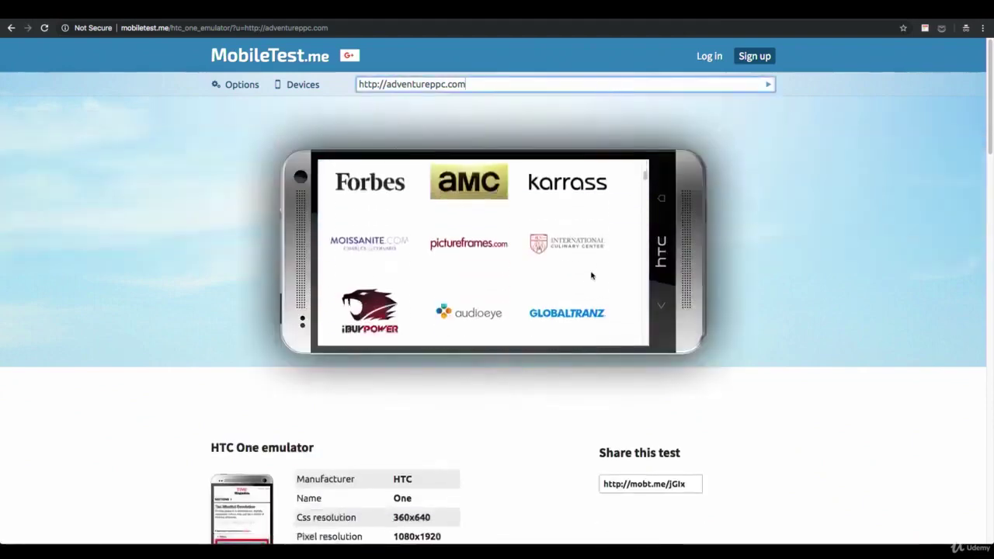
pyautogui.scroll(-10, 591, 275)
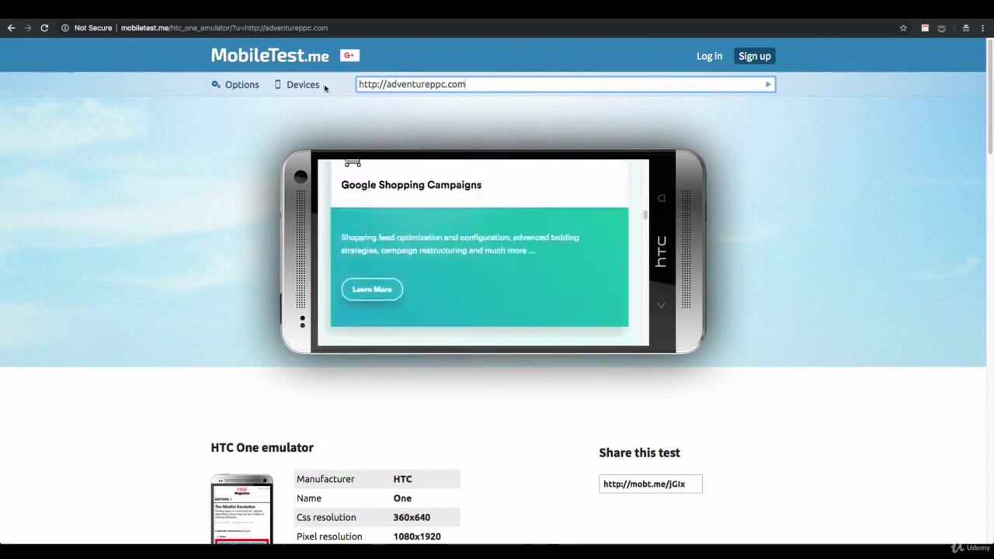
# Switch the emulated device to Apple iPad Mini and check the adventureppc.com homepage layout on it
pyautogui.click(297, 84)
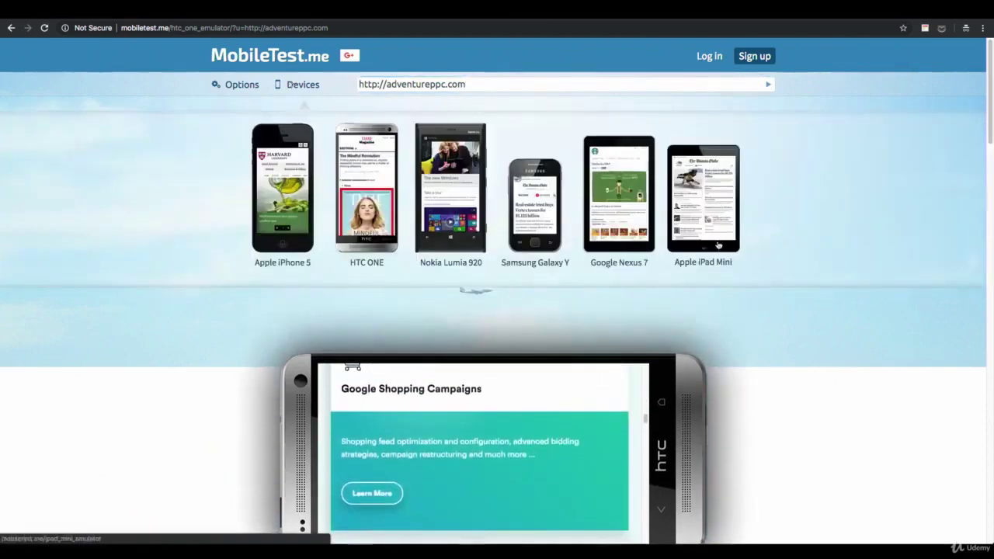
pyautogui.click(724, 199)
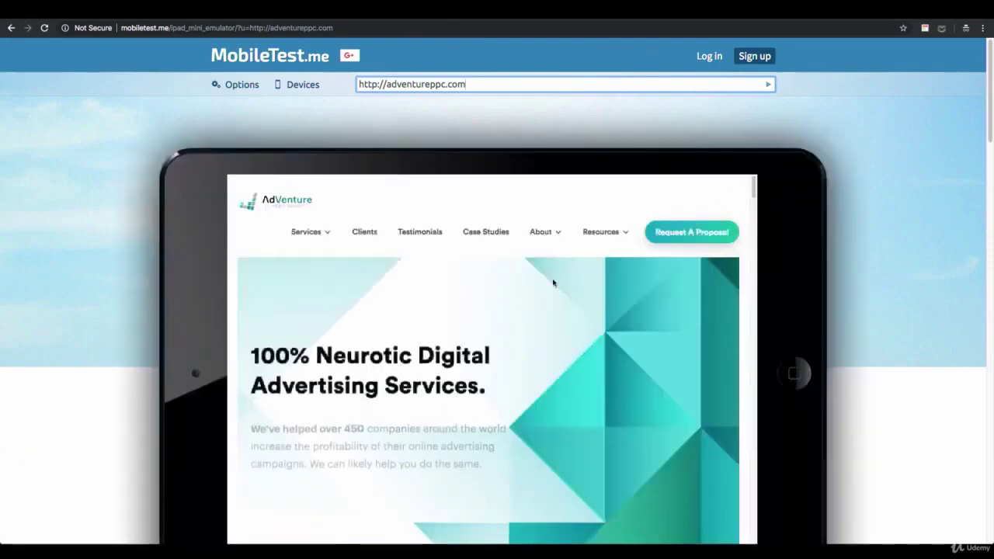
pyautogui.scroll(-6, 553, 283)
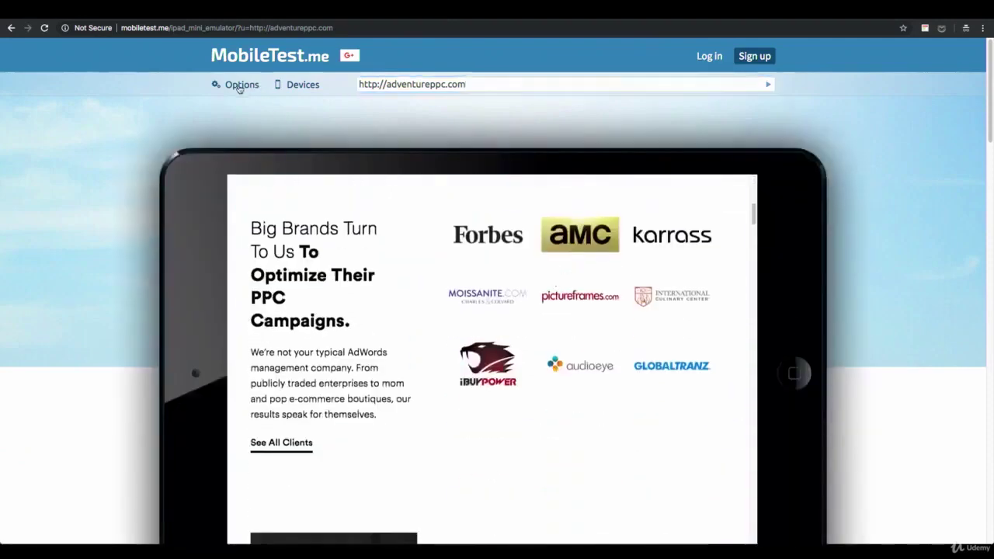
# Set the emulated iPad Mini to Portrait orientation and review the homepage down to the marketing proposal form
pyautogui.click(249, 85)
pyautogui.click(272, 171)
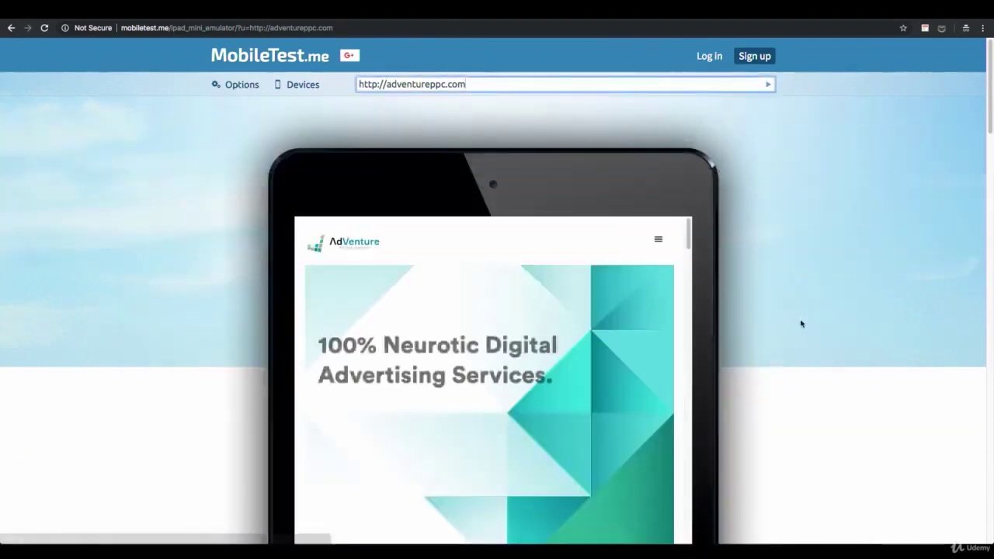
pyautogui.scroll(-3, 801, 324)
pyautogui.scroll(-15, 538, 330)
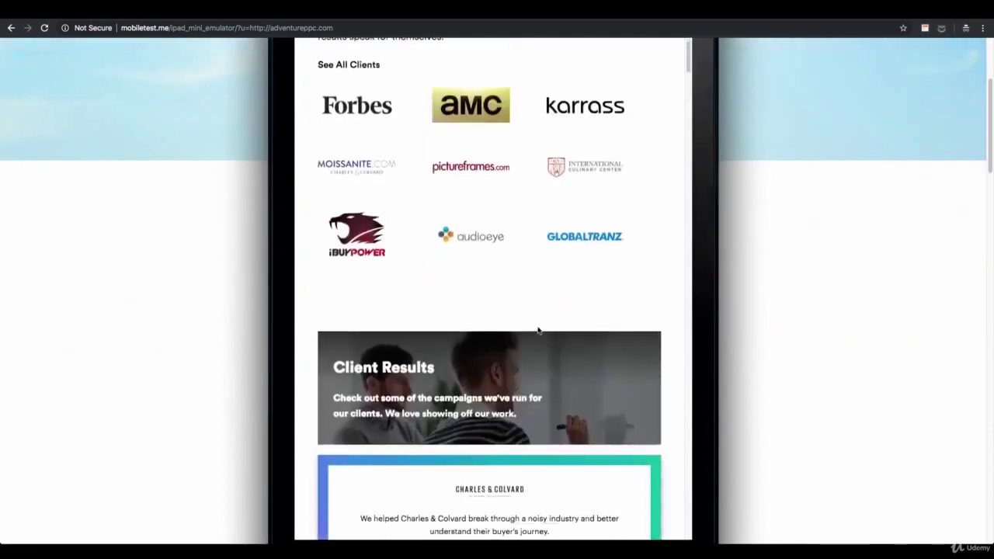
pyautogui.scroll(-15, 540, 302)
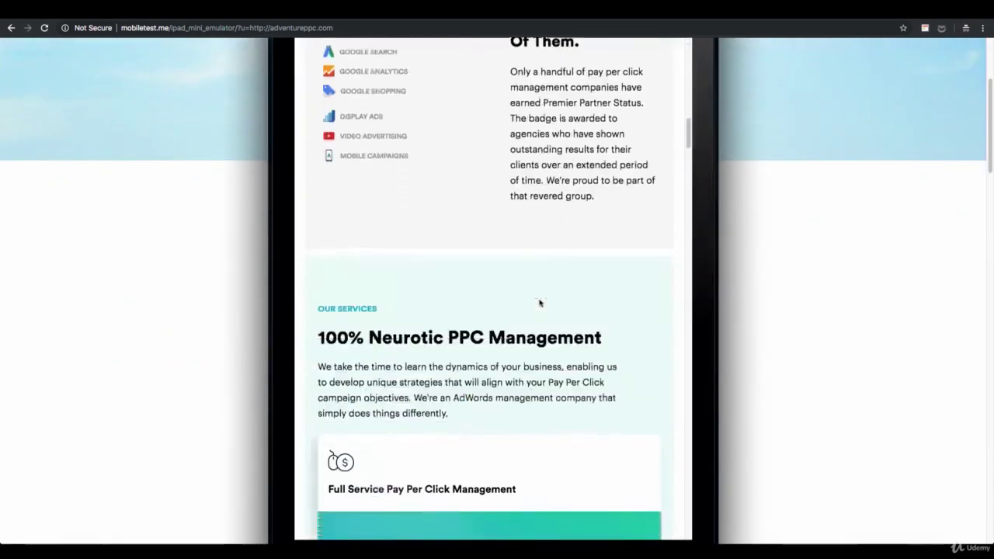
pyautogui.scroll(-15, 539, 302)
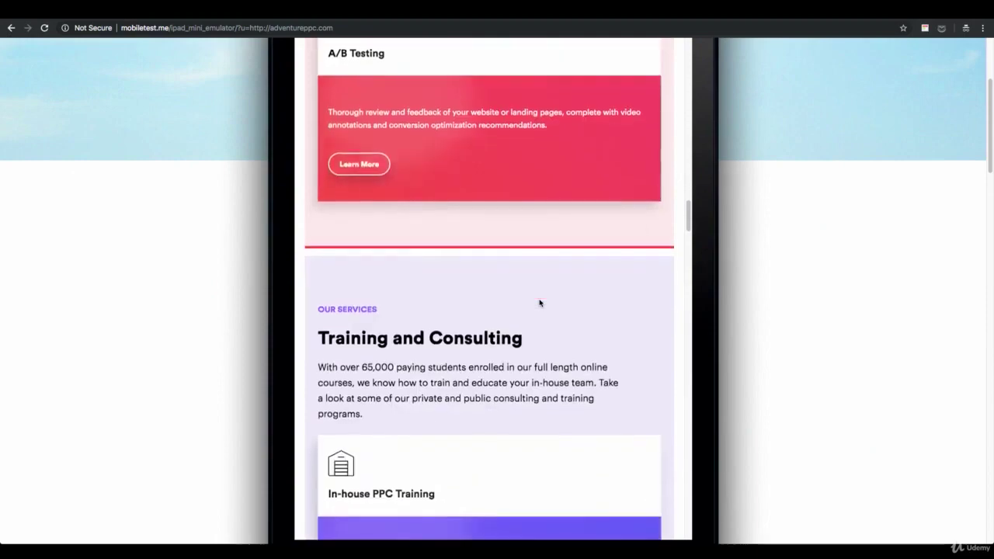
pyautogui.scroll(-15, 541, 303)
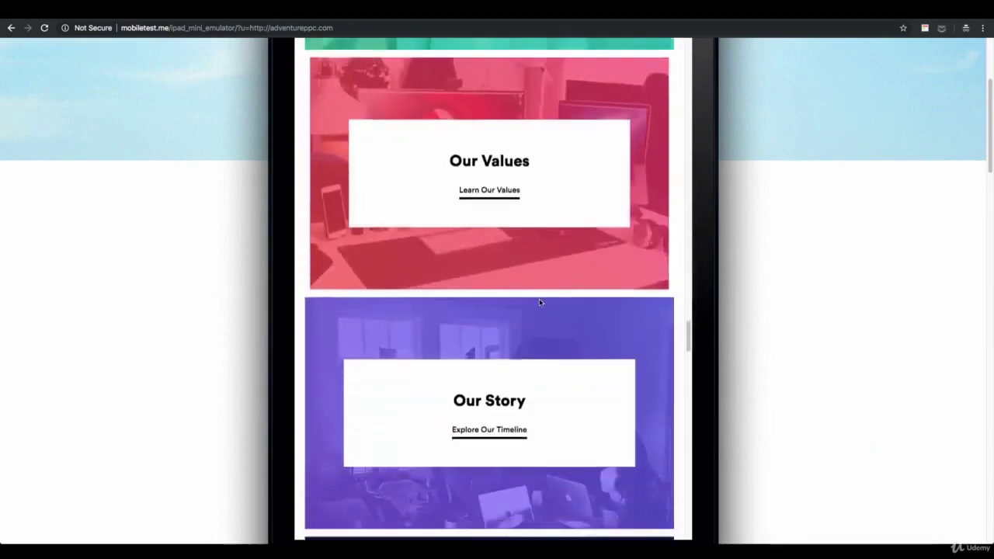
pyautogui.scroll(-5, 541, 303)
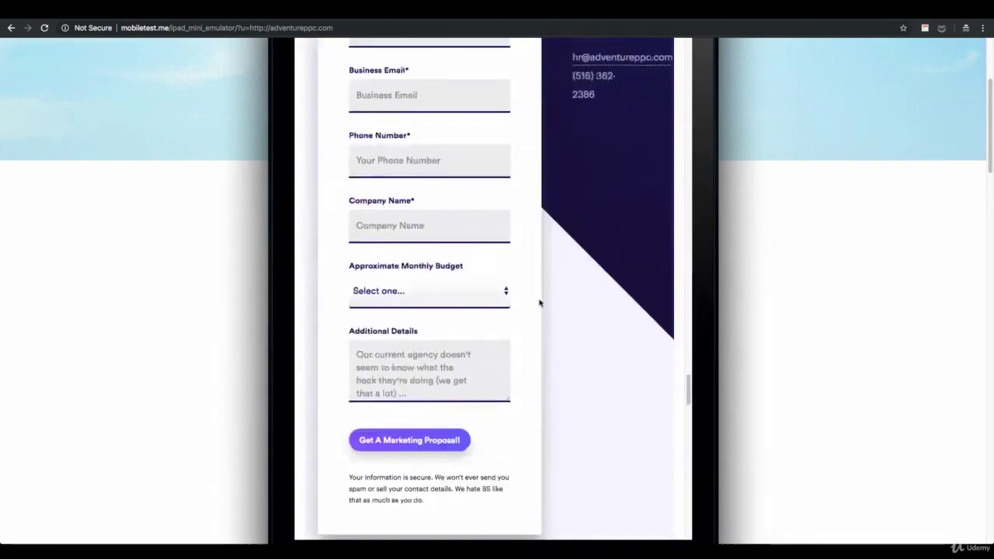
pyautogui.scroll(20, 541, 303)
pyautogui.scroll(5, 539, 302)
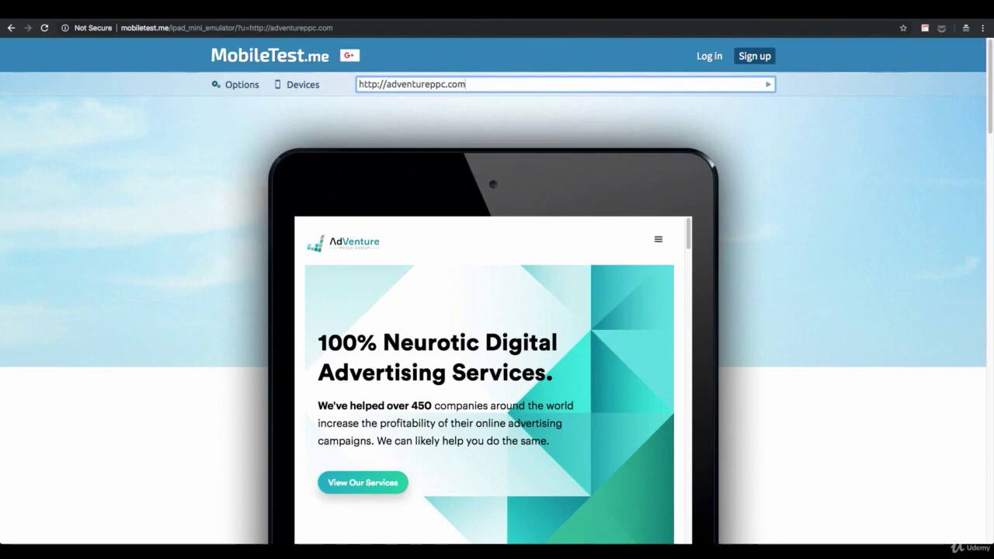
# Open a new incognito window and search Google for "browserstack"
pyautogui.press('super+shift+n')
pyautogui.write('brow')
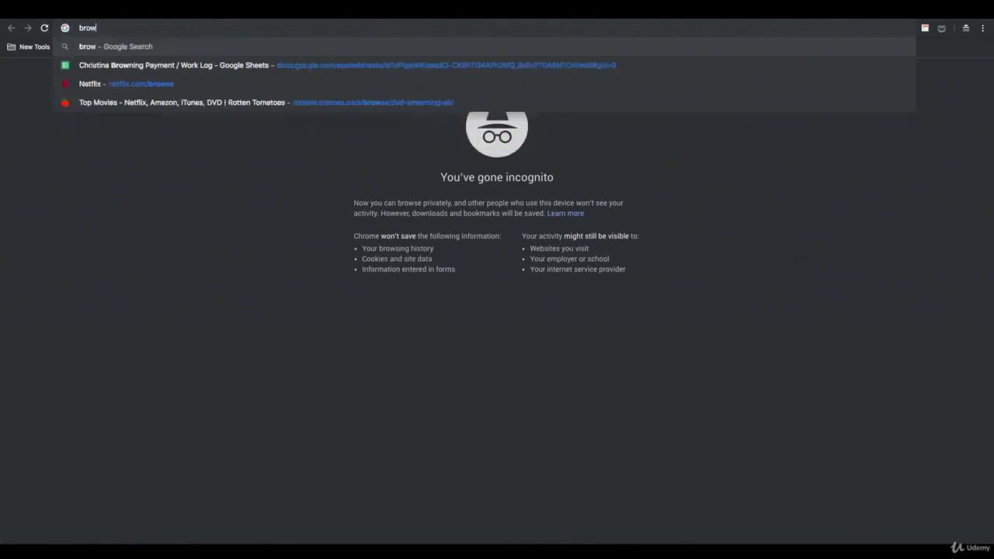
pyautogui.write('serstack')
pyautogui.press('Return')
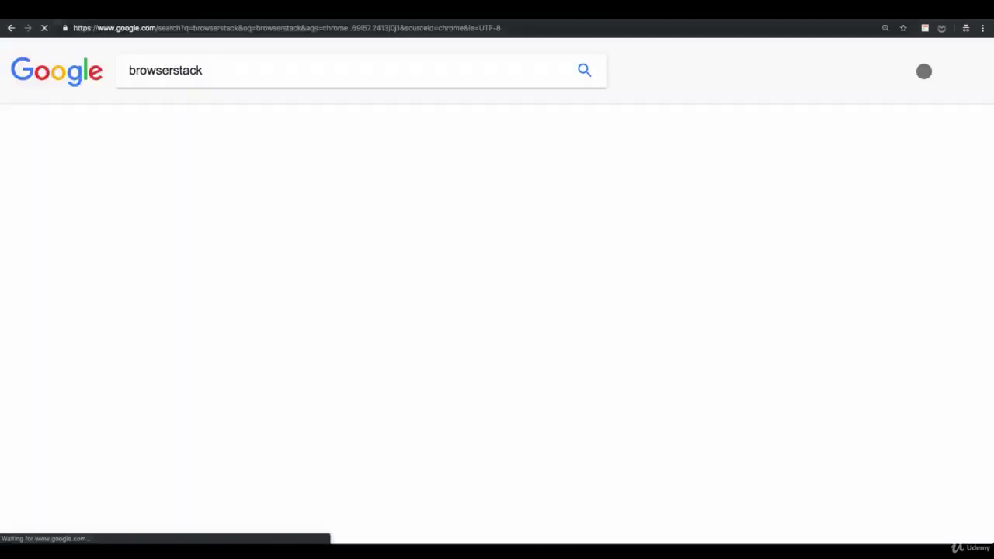
# Open the BrowserStack website from the results and visit its free trial sign-up and pricing pages
pyautogui.click(220, 185)
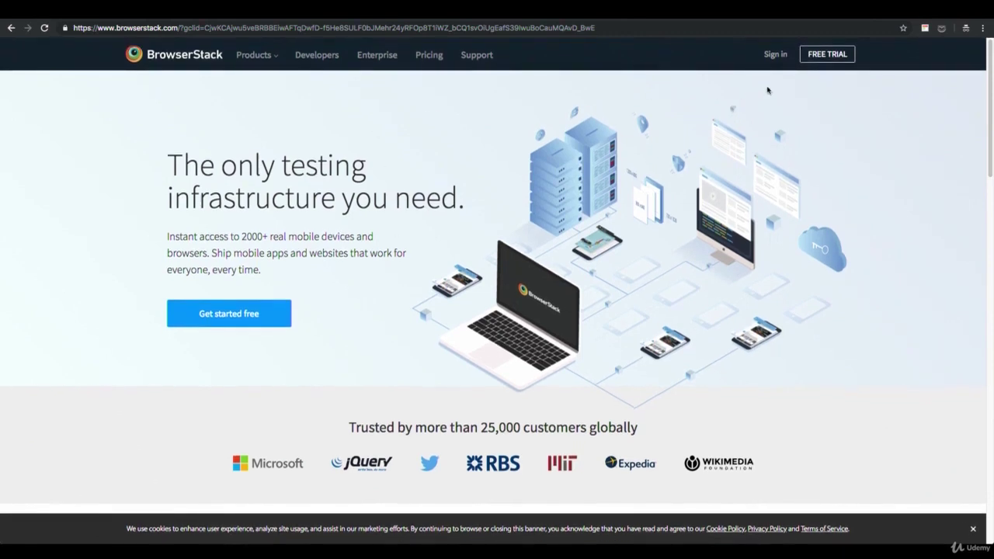
pyautogui.click(827, 54)
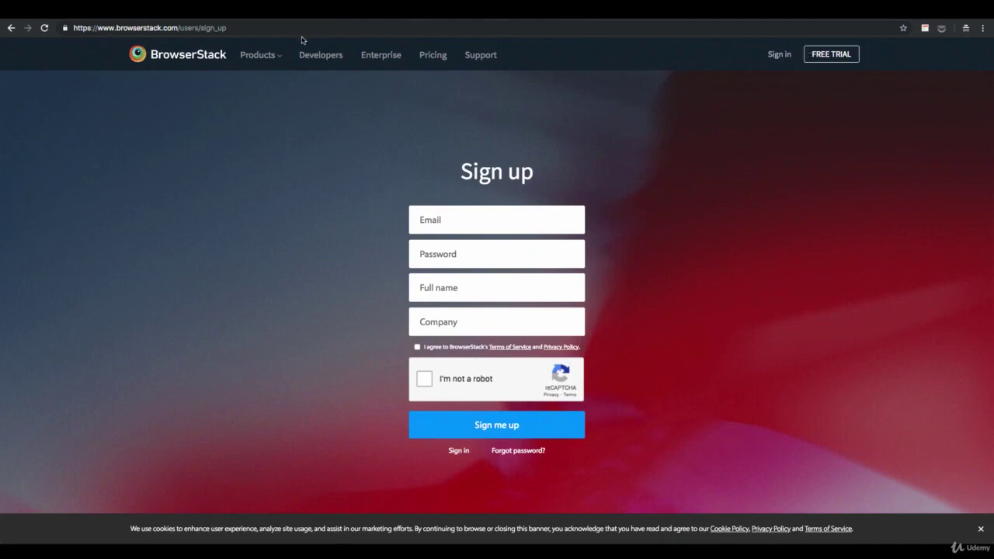
pyautogui.click(433, 54)
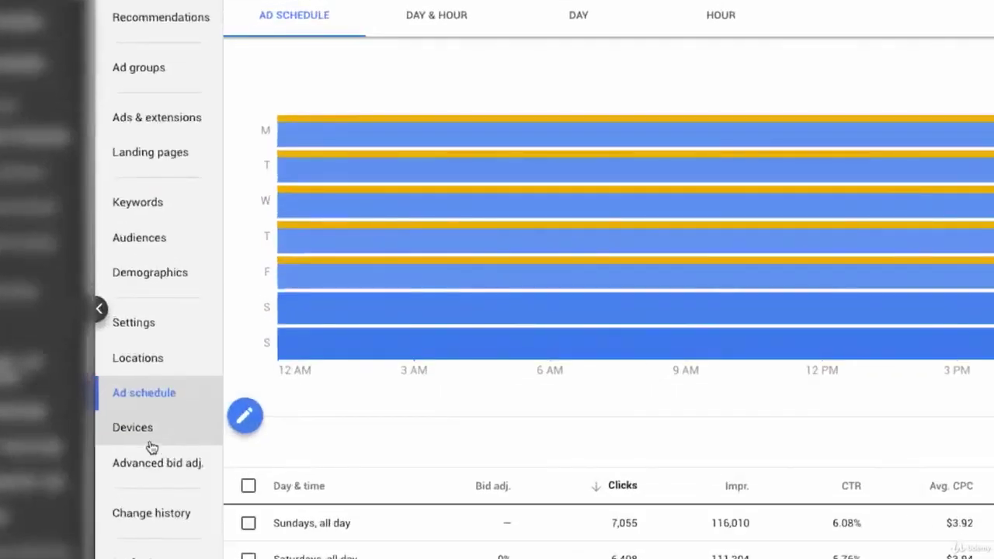
# Open the Google Ads campaign's Devices report and save a 100% decrease as the campaign-level bid adjustment for Tablets
pyautogui.click(152, 446)
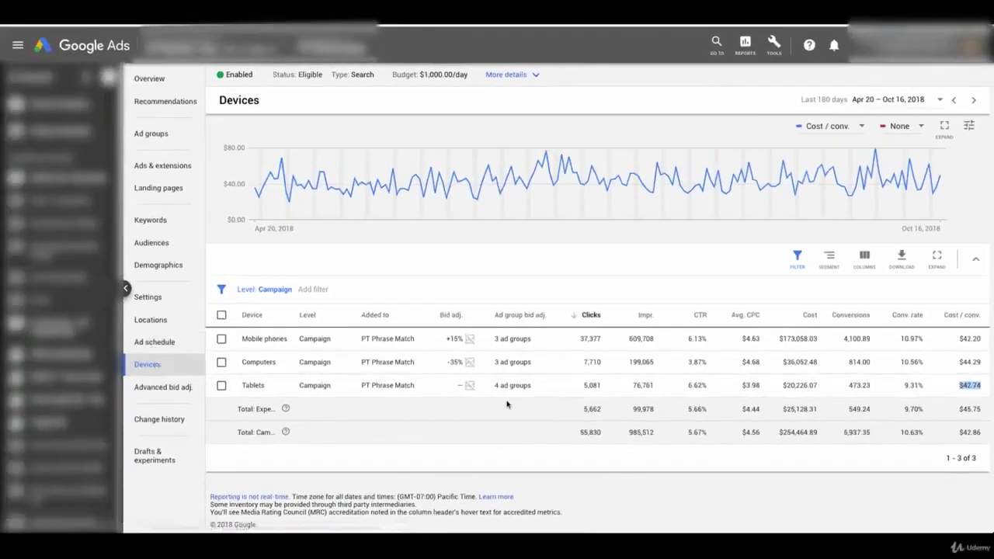
pyautogui.click(482, 389)
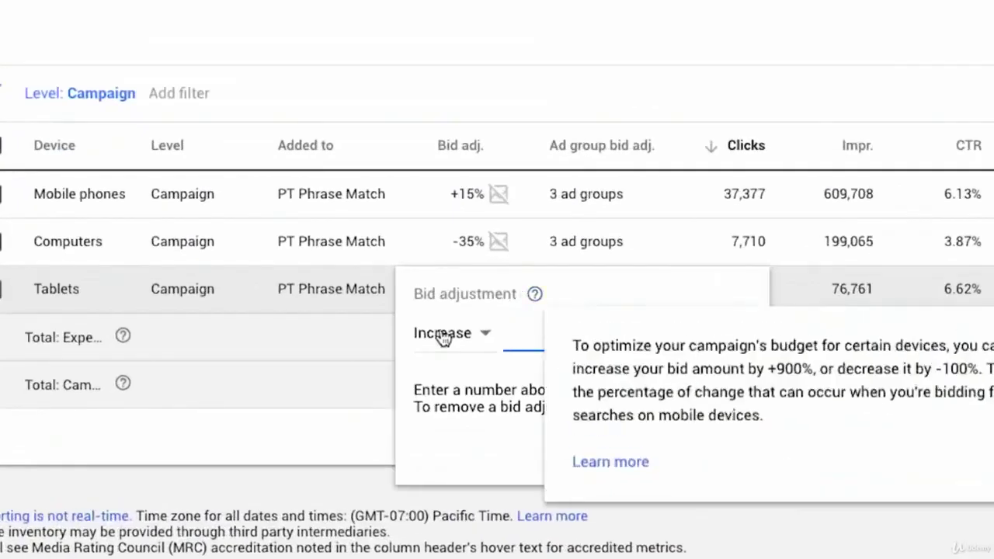
pyautogui.click(445, 407)
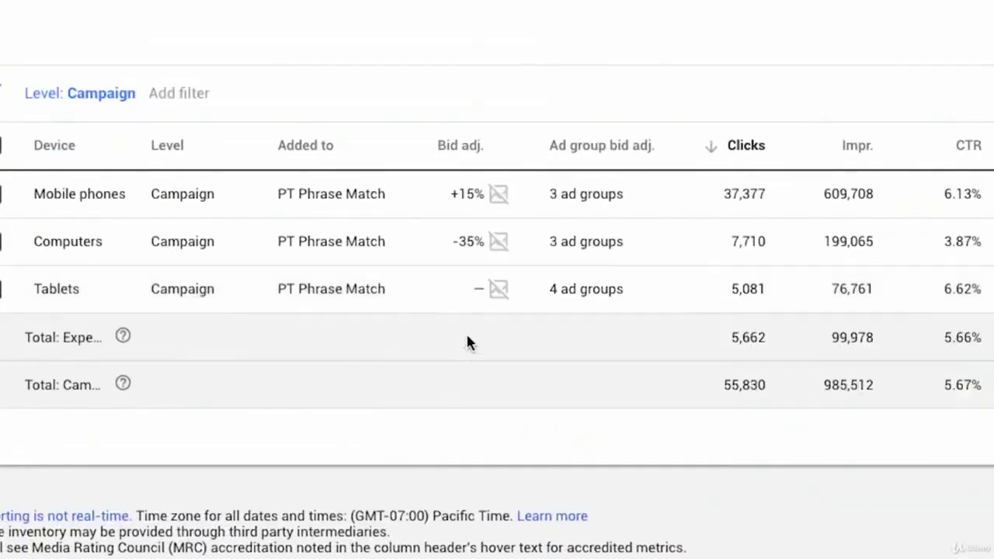
pyautogui.click(471, 292)
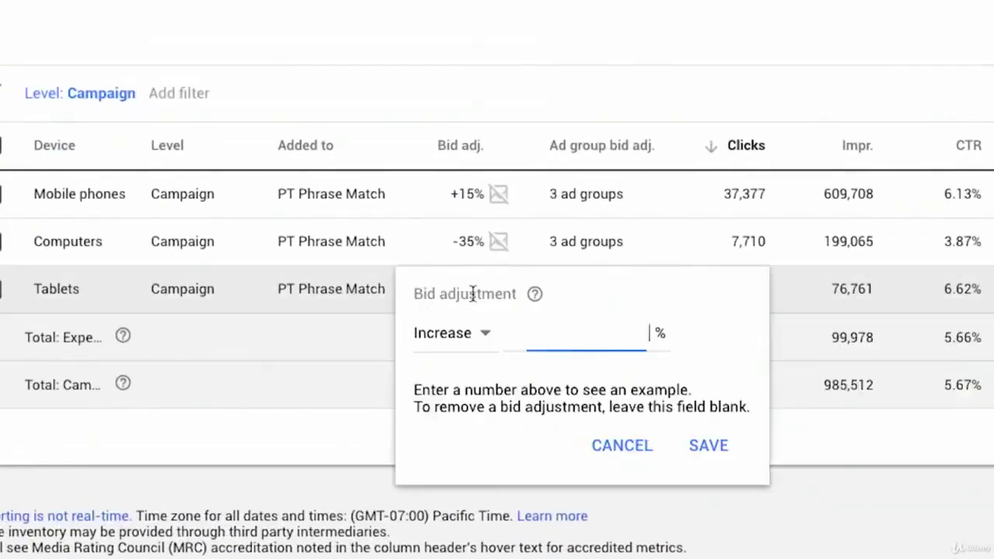
pyautogui.click(476, 339)
pyautogui.click(466, 400)
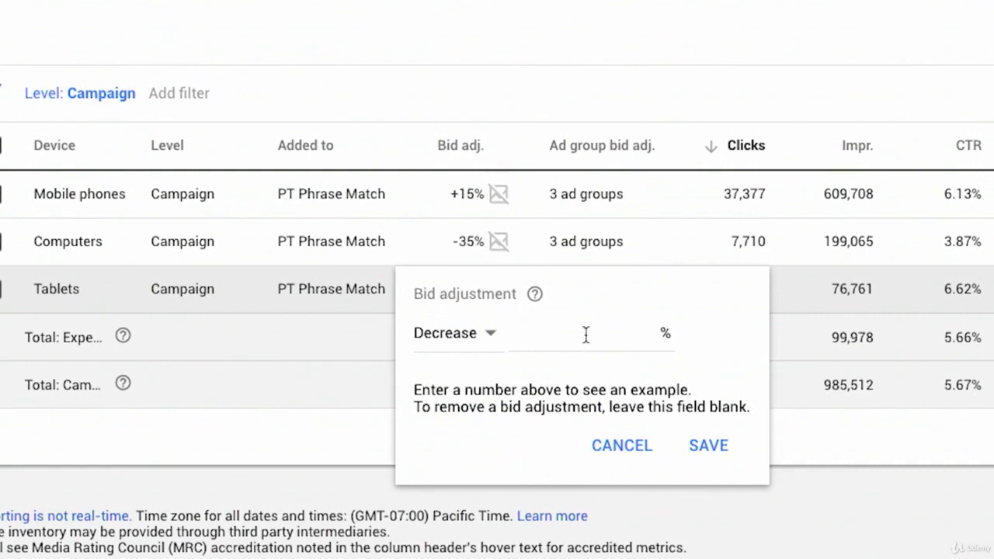
pyautogui.write('100')
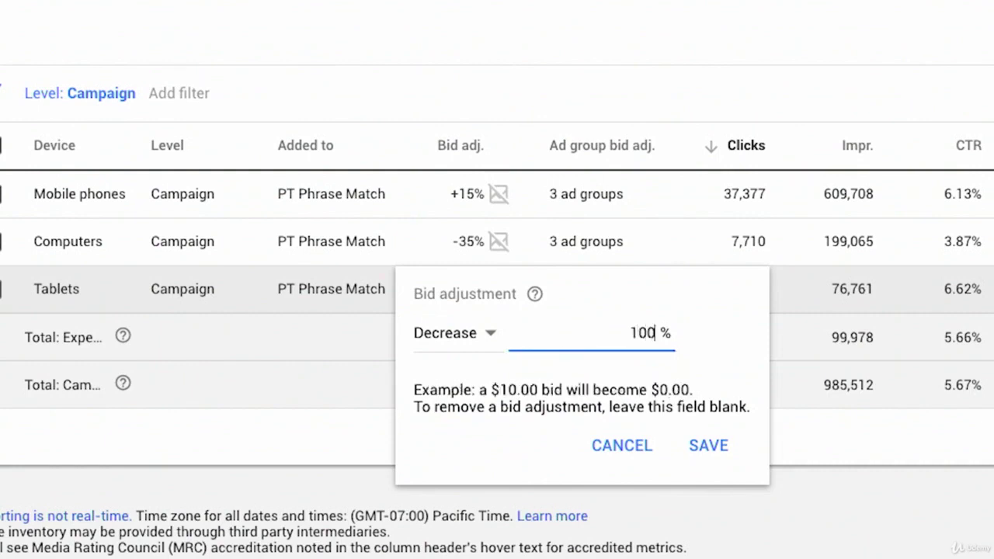
pyautogui.click(697, 442)
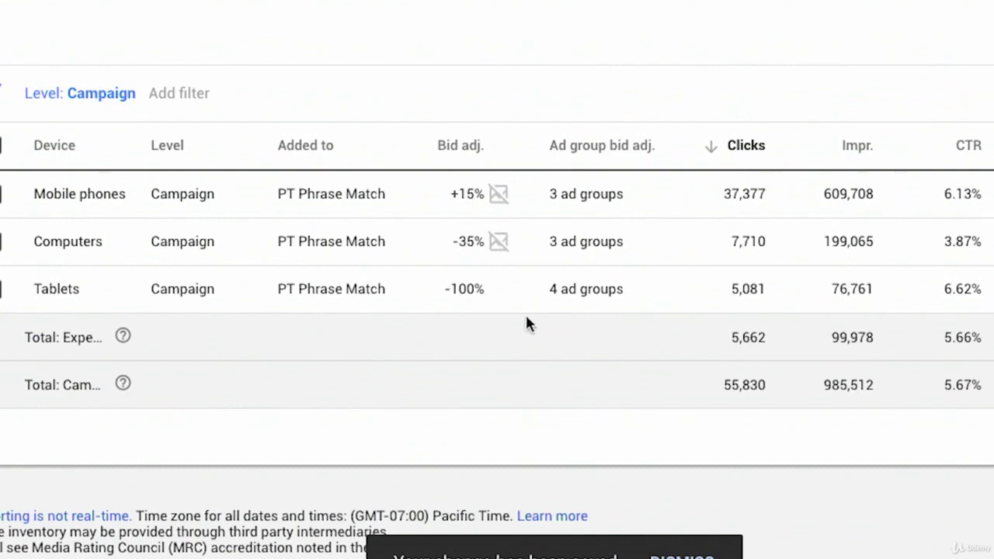
# Remove the Tablets bid adjustment by saving it with a blank percentage
pyautogui.click(517, 291)
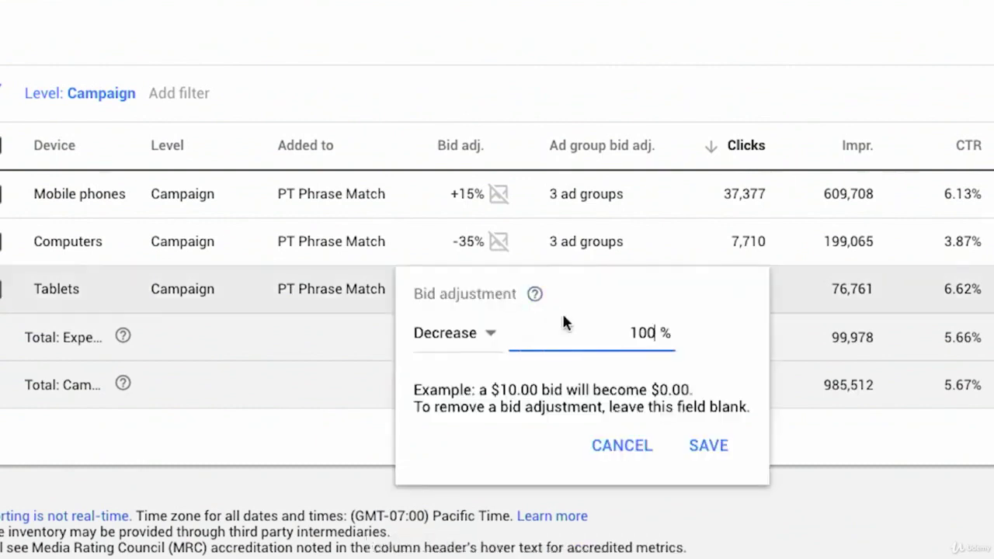
pyautogui.doubleClick(588, 334)
pyautogui.press('BackSpace')
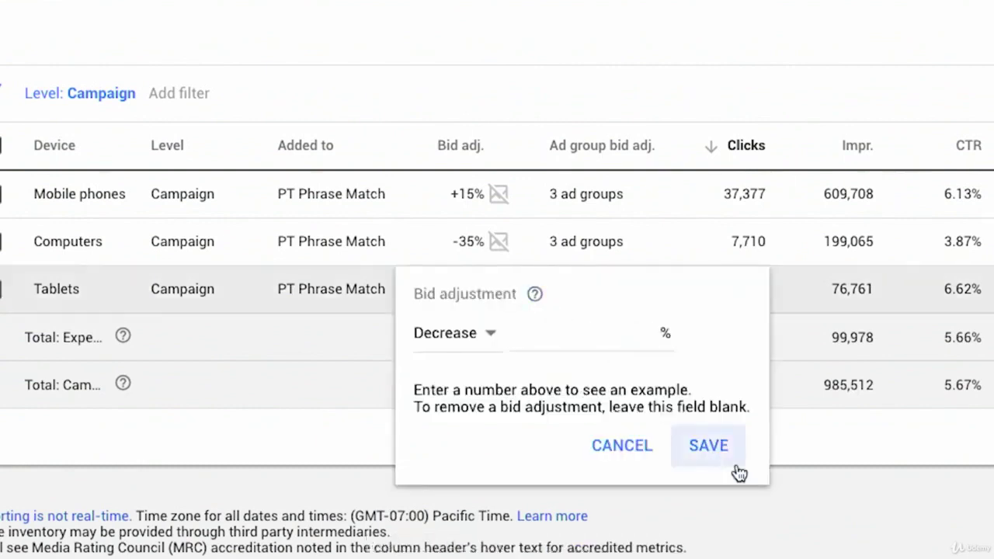
pyautogui.click(734, 460)
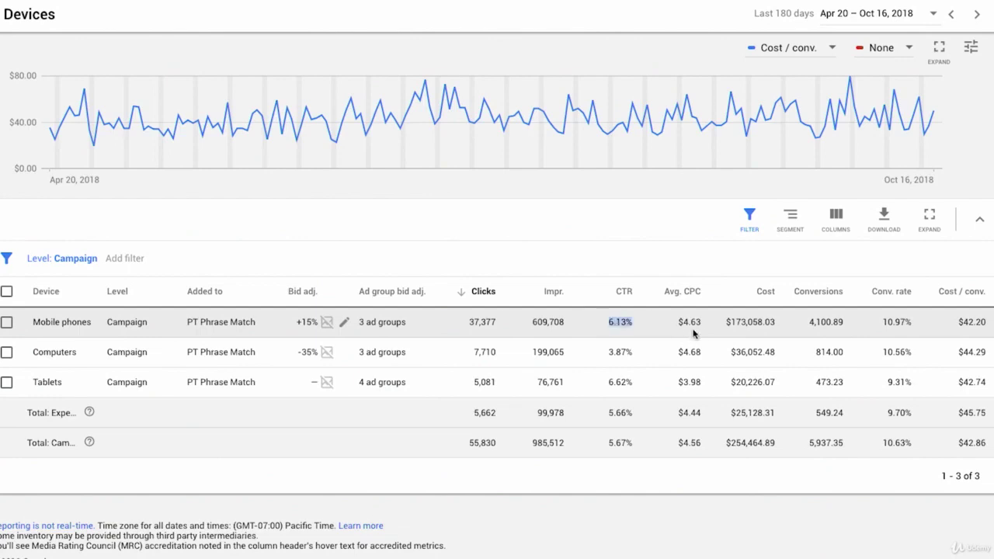
# Compare average CPC, conversions and conversion rate for mobile phones and computers, and check the bid adjustment for computers
pyautogui.moveTo(699, 330); pyautogui.dragTo(674, 325)
pyautogui.click(681, 334)
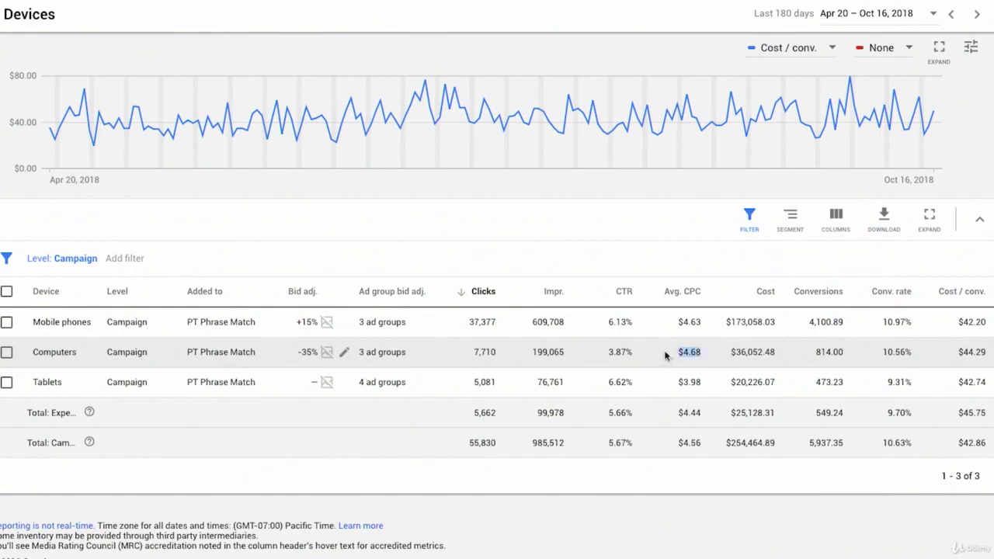
pyautogui.doubleClick(817, 322)
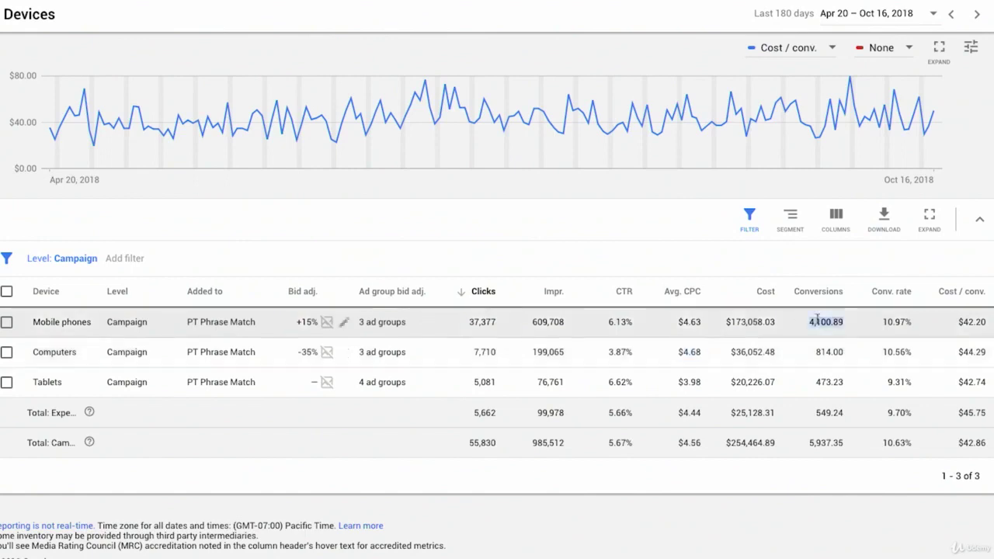
pyautogui.click(879, 329)
pyautogui.moveTo(319, 354)
pyautogui.moveTo(317, 354); pyautogui.dragTo(299, 355)
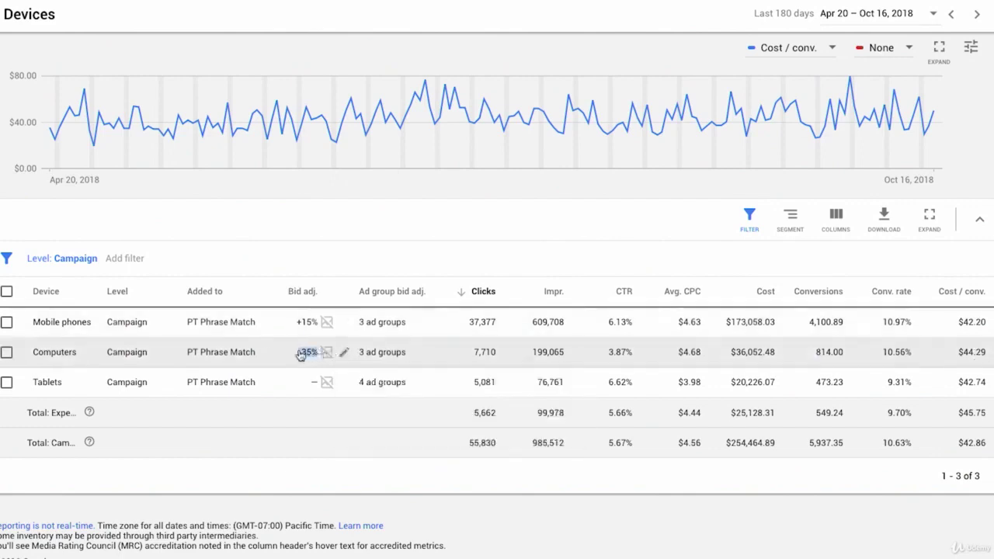